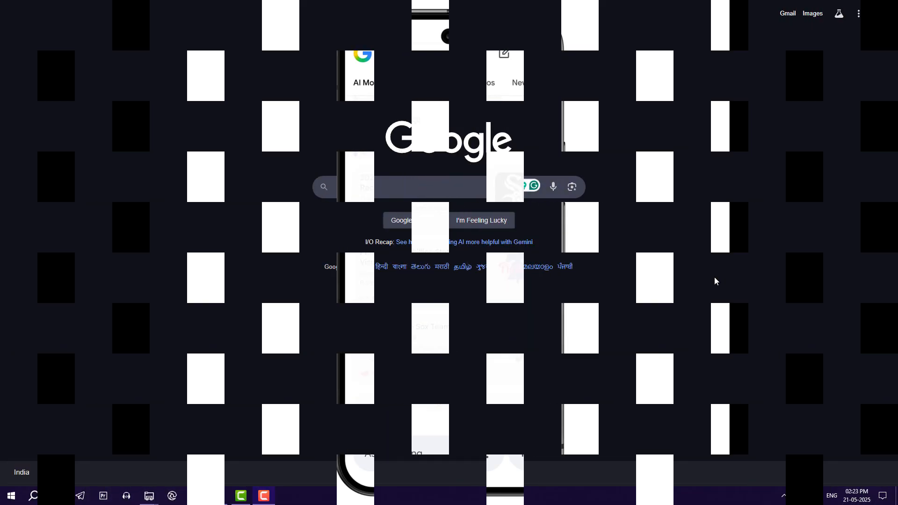
- Search Google for 'tech sanjeet' again by reusing the earlier history suggestion
right_click(715, 277)
click(680, 244)
click(431, 187)
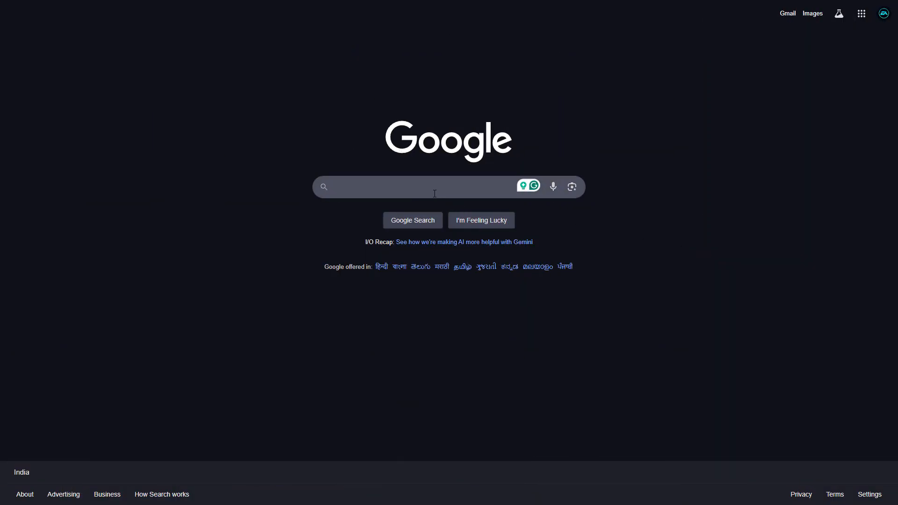
click(385, 211)
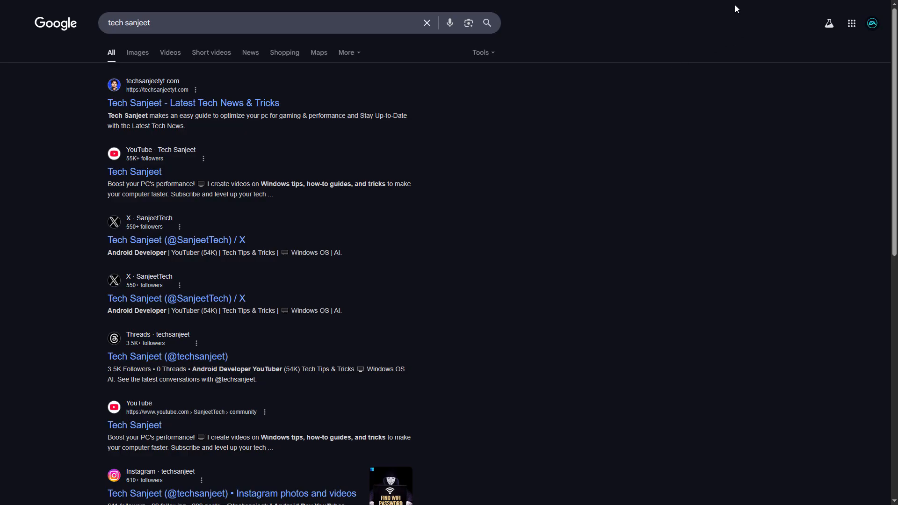
- Leave fullscreen and connect the VPN extension to the USA server
click(449, 31)
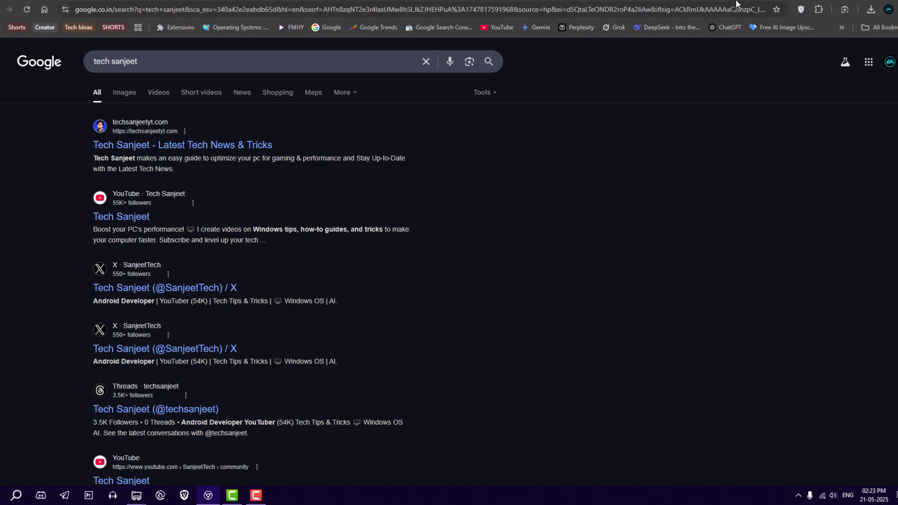
click(802, 10)
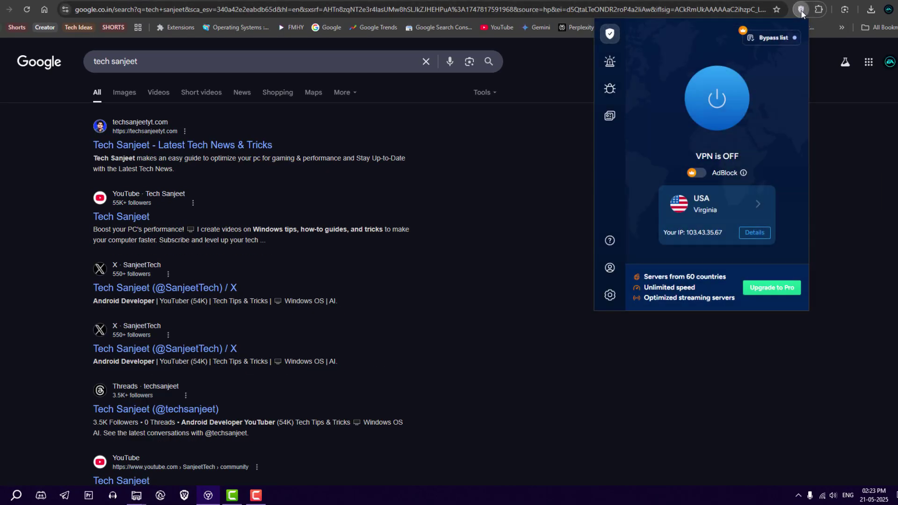
click(715, 104)
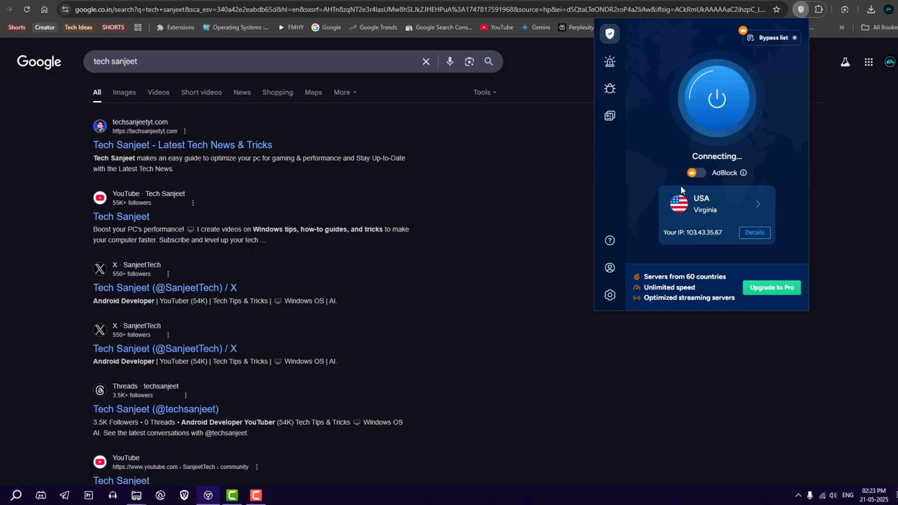
click(563, 199)
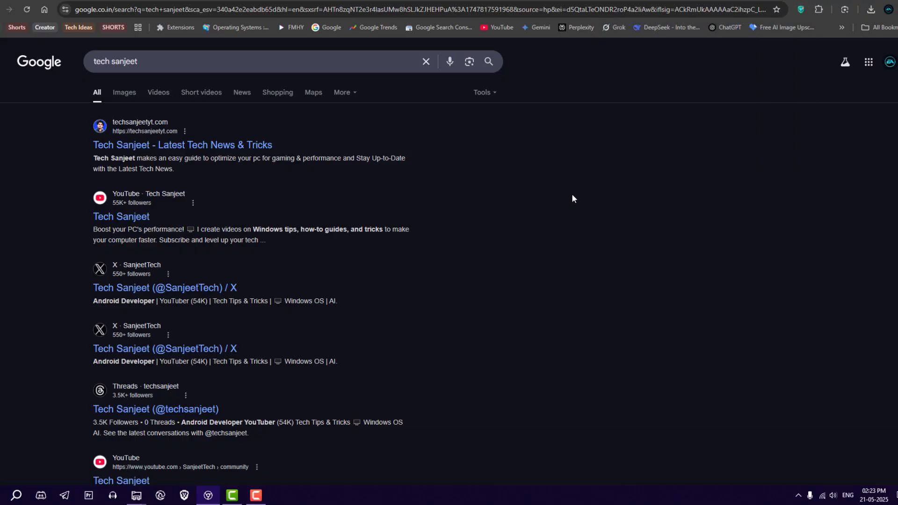
- Reload the tech sanjeet results page through the VPN so AI Mode appears
right_click(573, 177)
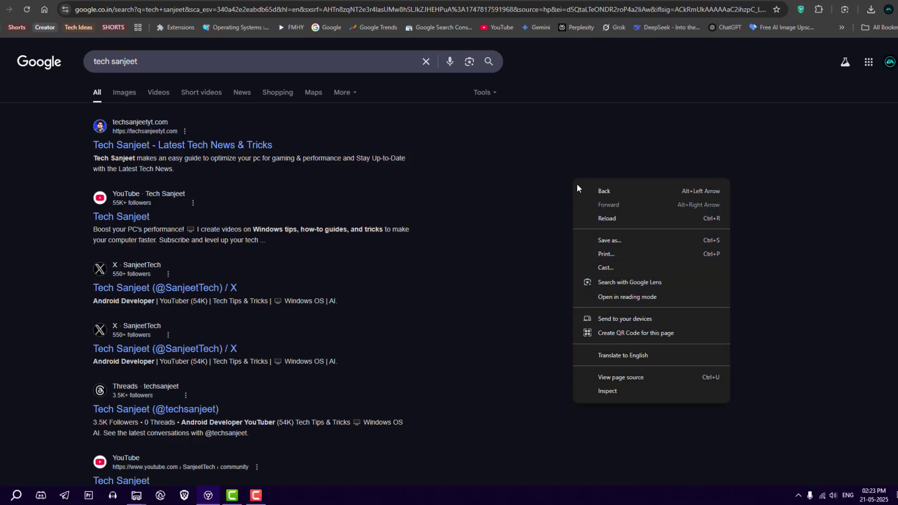
click(588, 217)
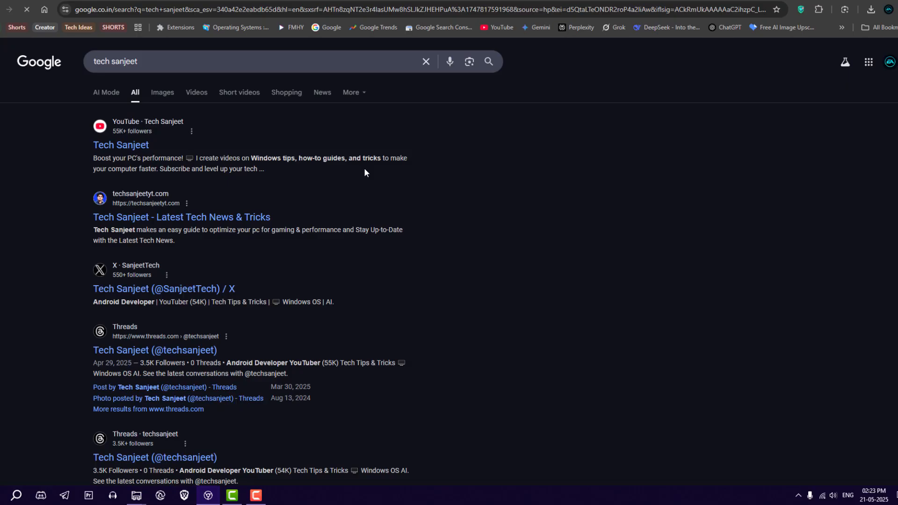
- Switch the results to AI Mode and highlight the Gemini key points in the Google I/O 2025 answer
click(106, 93)
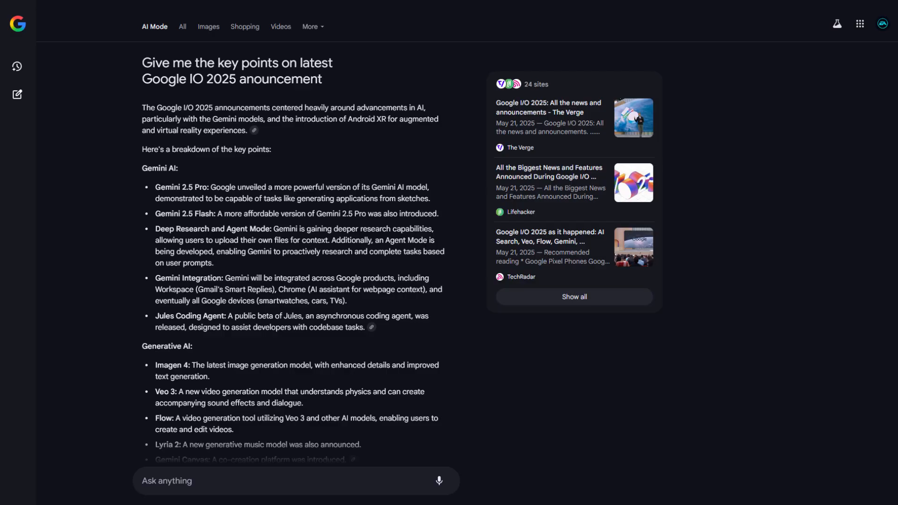
drag(155, 187, 251, 289)
click(251, 289)
scroll(454, 353, down, 5)
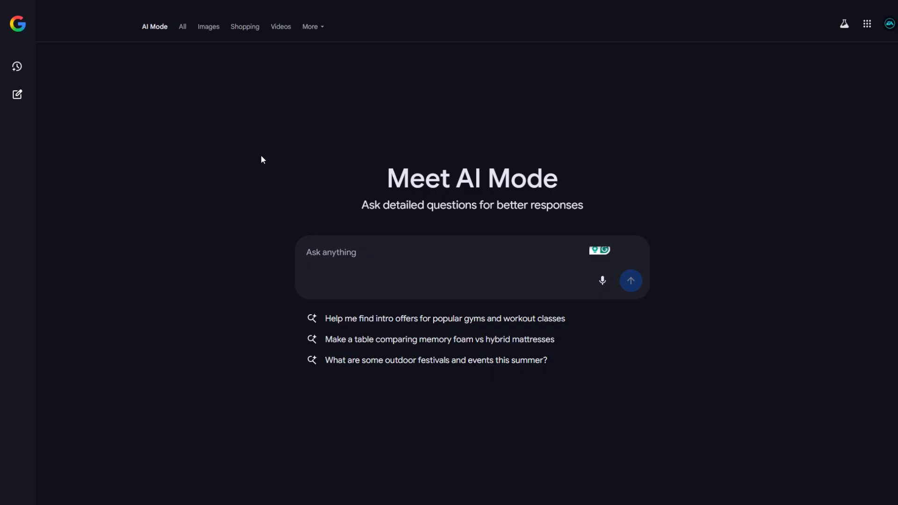
- From AI Mode history, ask for a table comparing memory foam vs hybrid mattresses
click(19, 69)
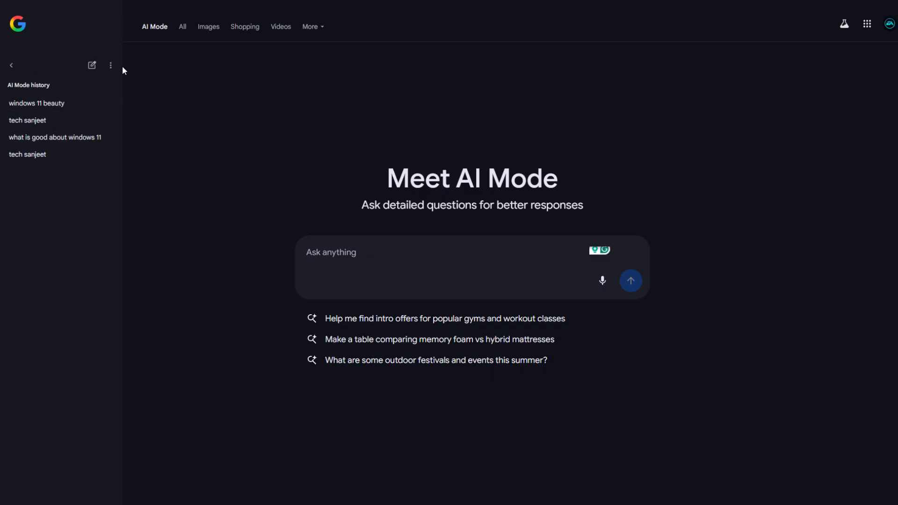
click(465, 339)
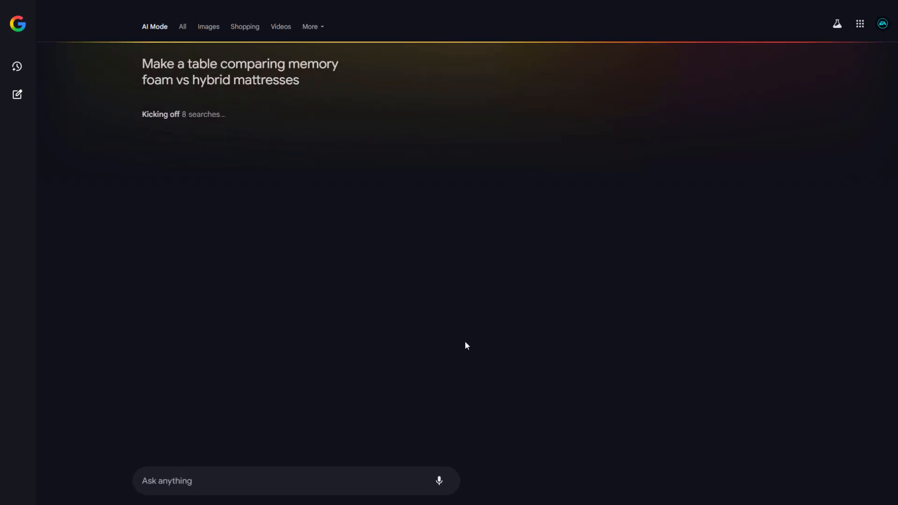